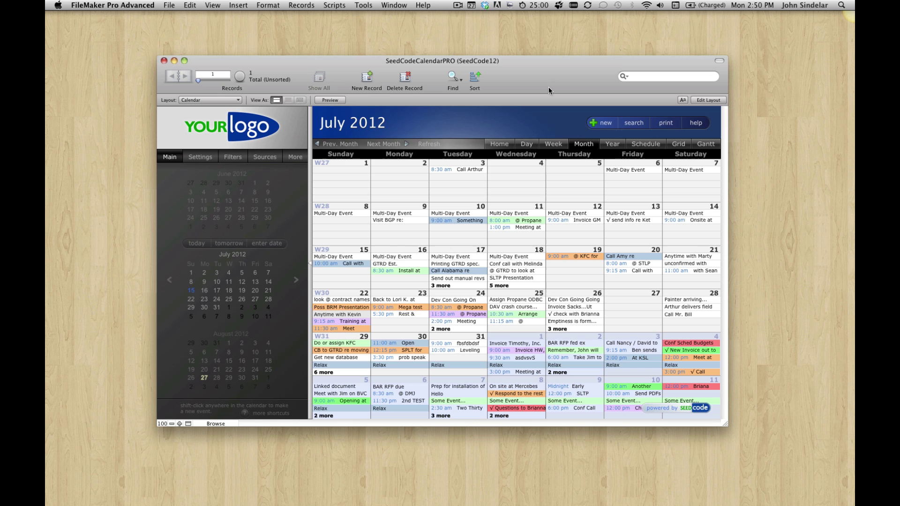
Open Tuesday, Jul 17, 2012 in Day view and extend Working on ML to end at 2:00 pm.
click(264, 156)
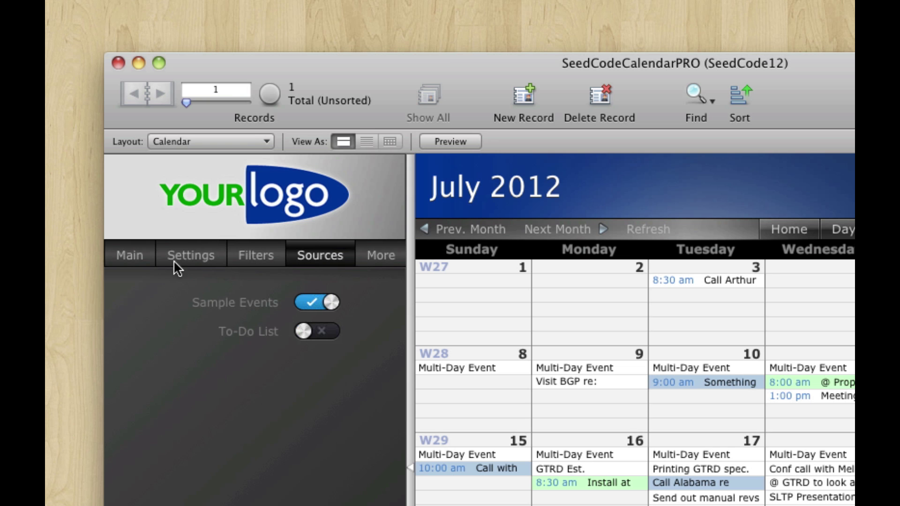
click(131, 253)
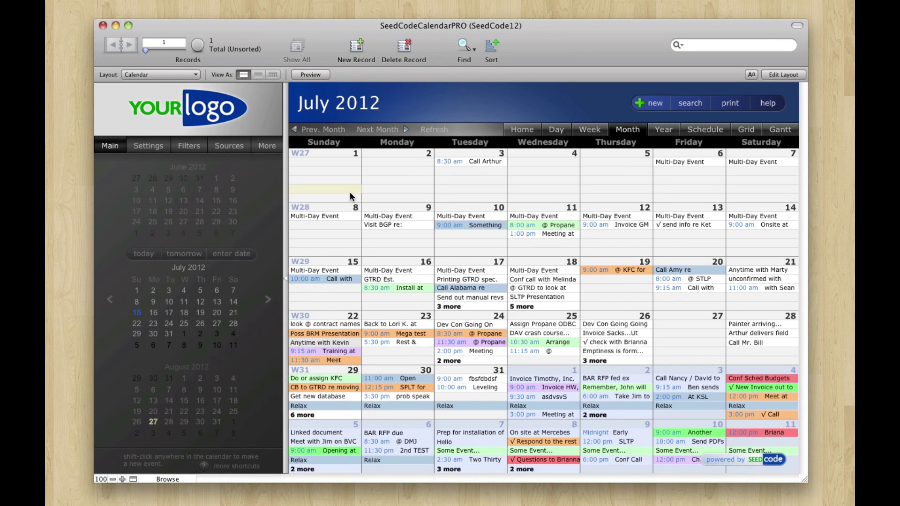
click(493, 262)
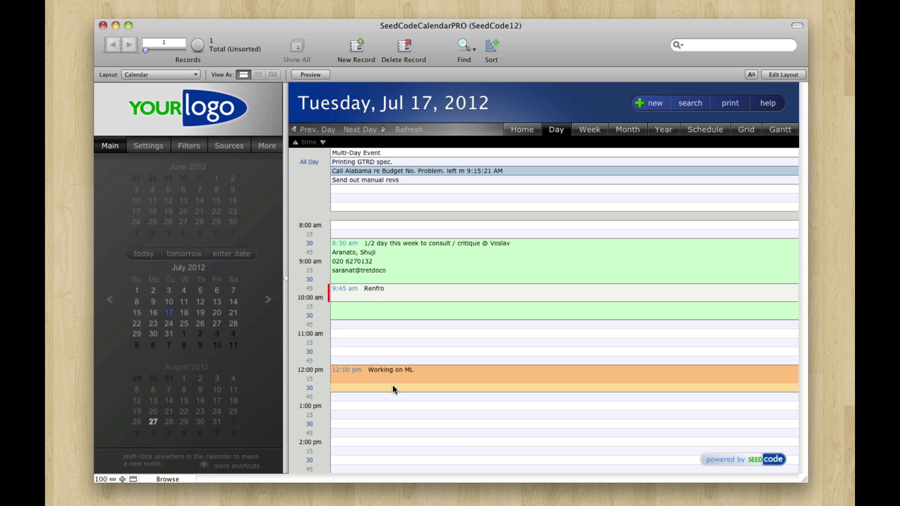
drag(392, 384, 391, 440)
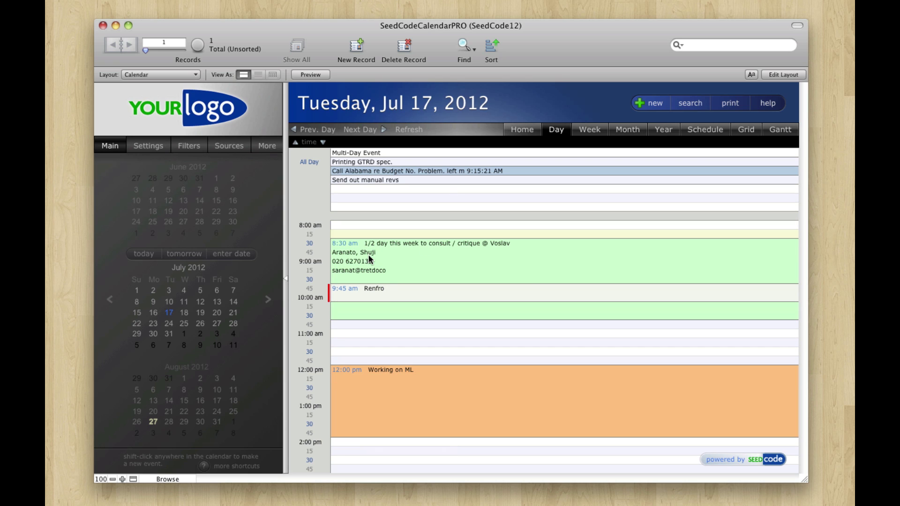
From the calendar settings, set the Call Alabama event's status to Begun and refresh the calendar.
click(156, 140)
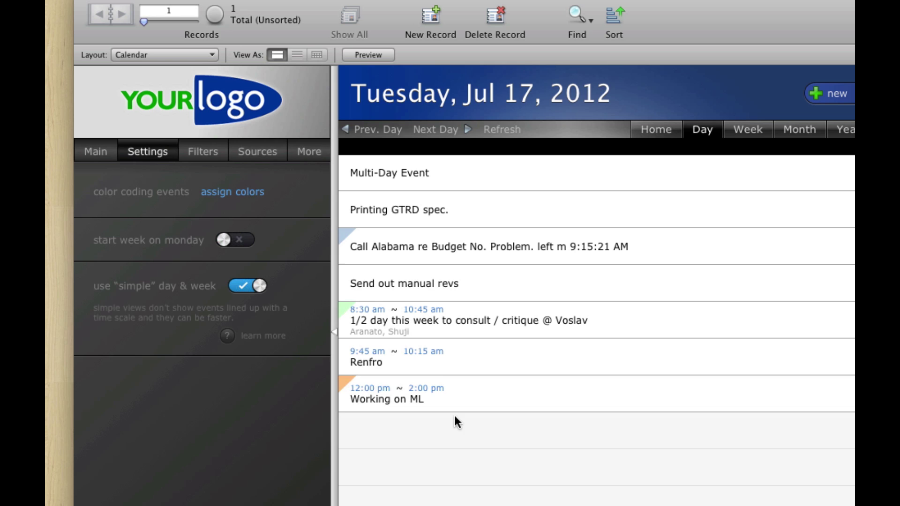
click(357, 245)
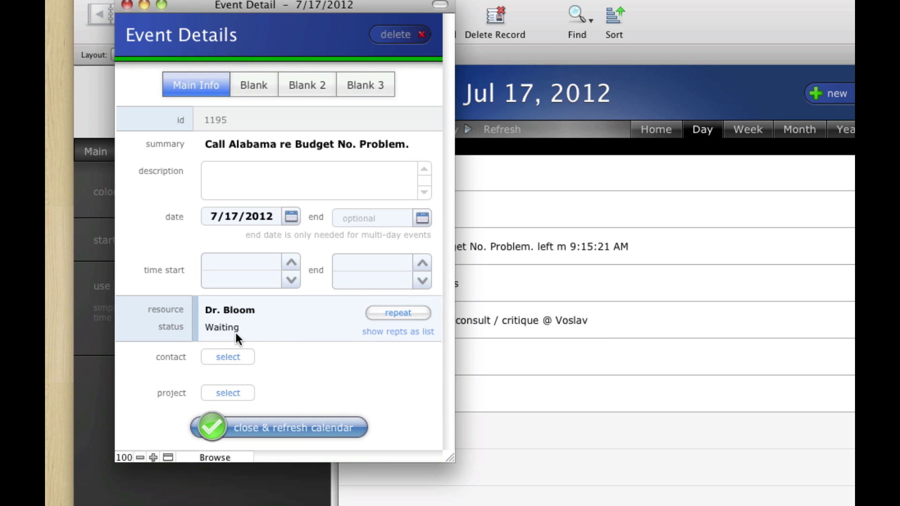
click(235, 333)
click(241, 364)
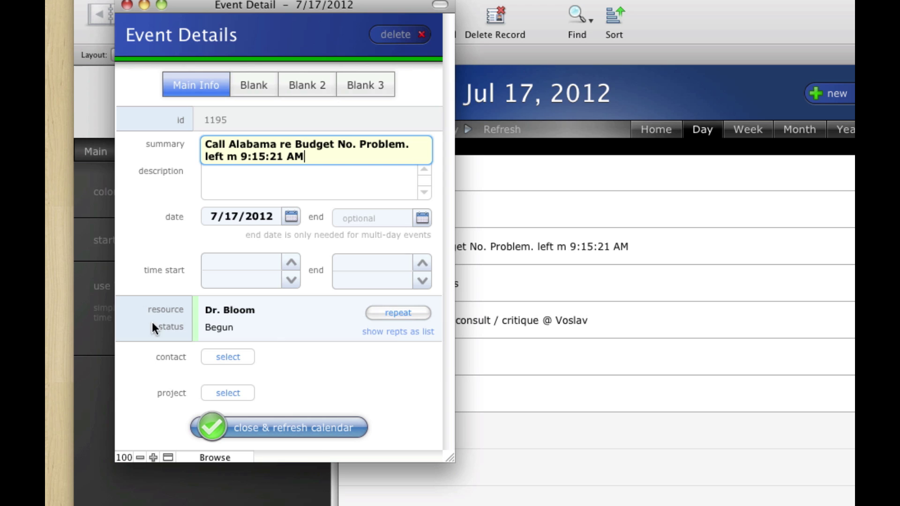
click(353, 431)
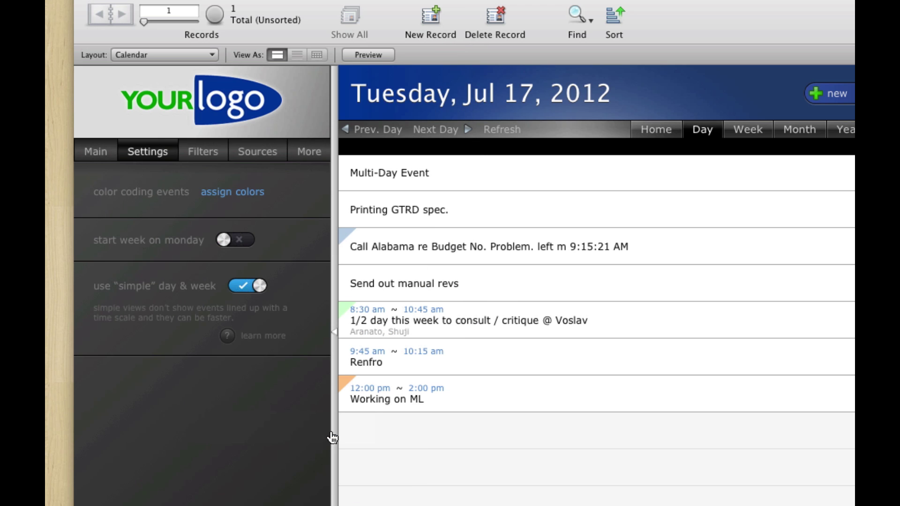
Review the status colour assignments and the layout list without changing anything.
click(247, 192)
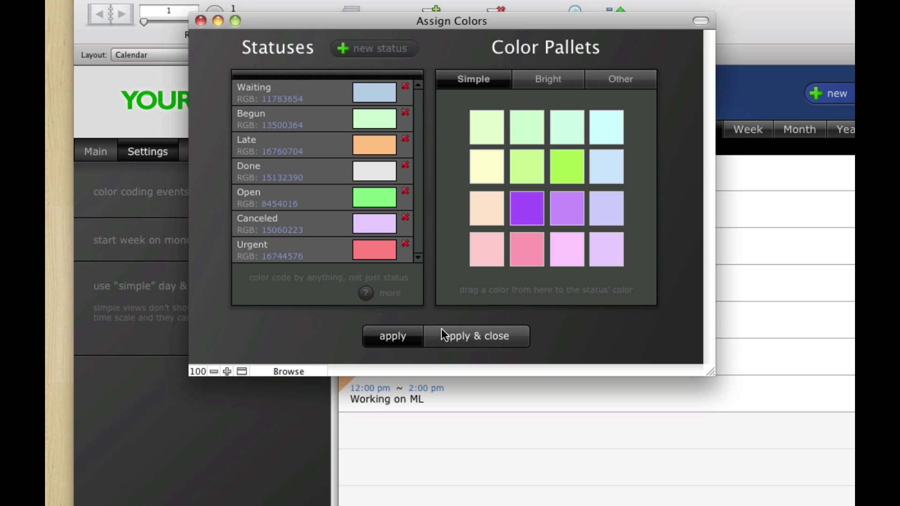
click(462, 341)
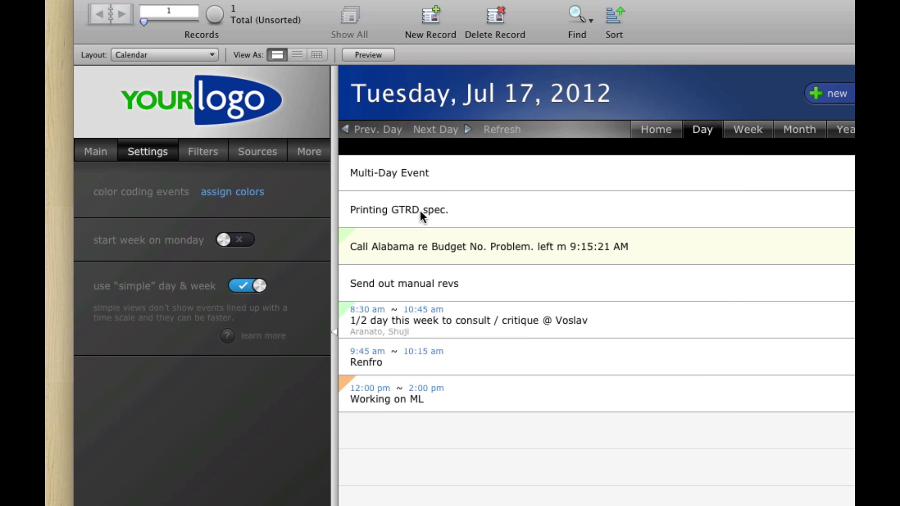
click(187, 55)
mouse_move(194, 188)
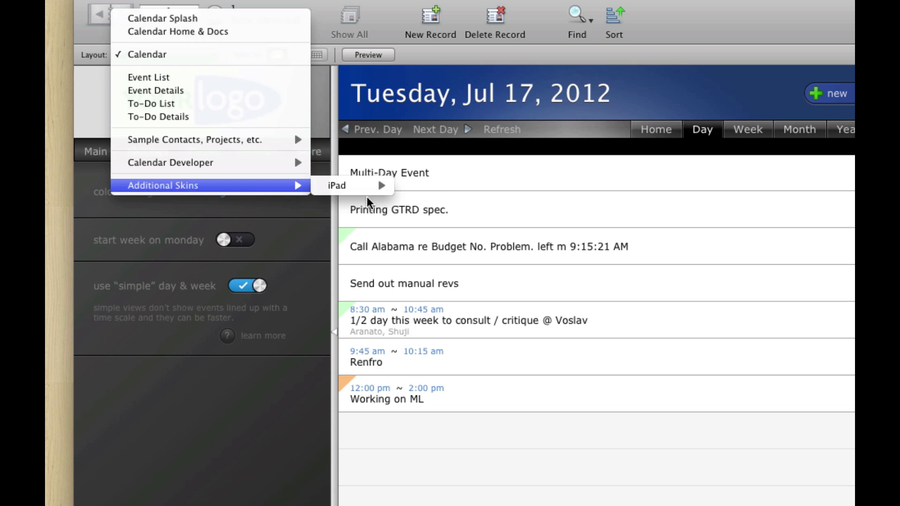
click(506, 293)
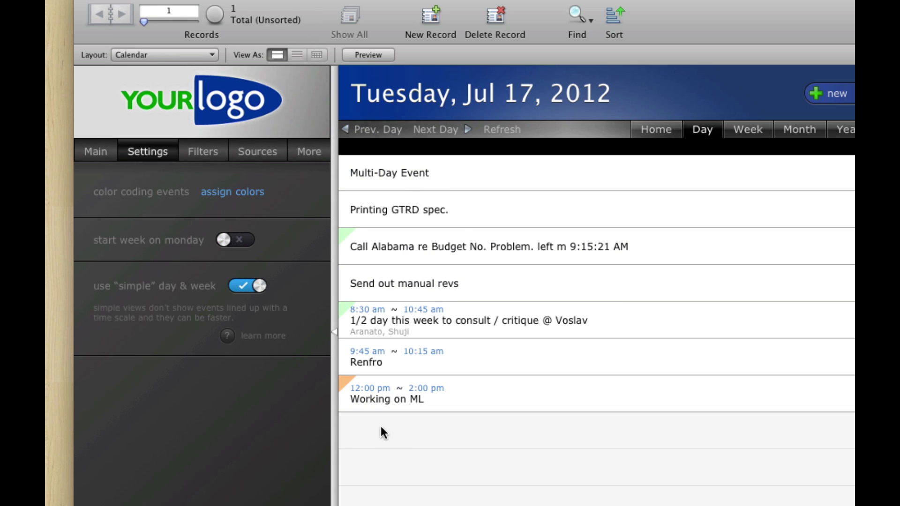
Switch to week view and open the conflicting 9:45 Renfro event's details alongside the consult event.
click(759, 125)
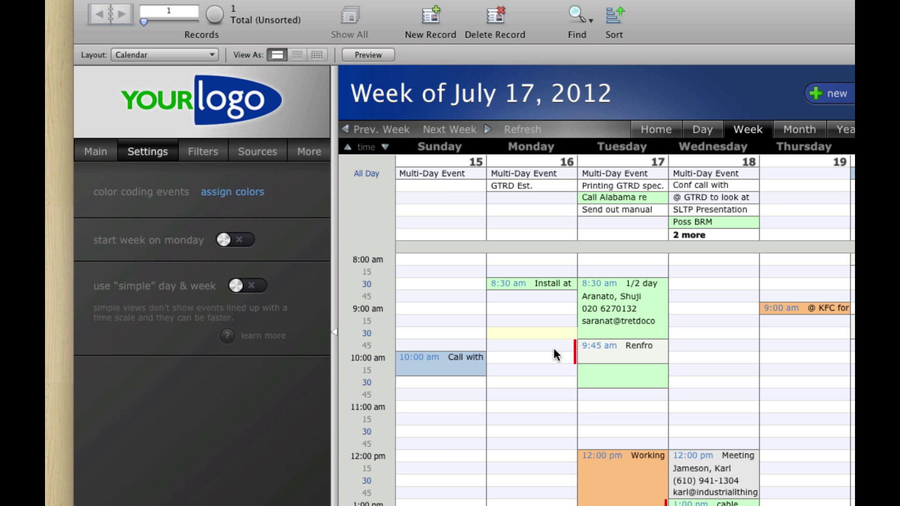
click(614, 345)
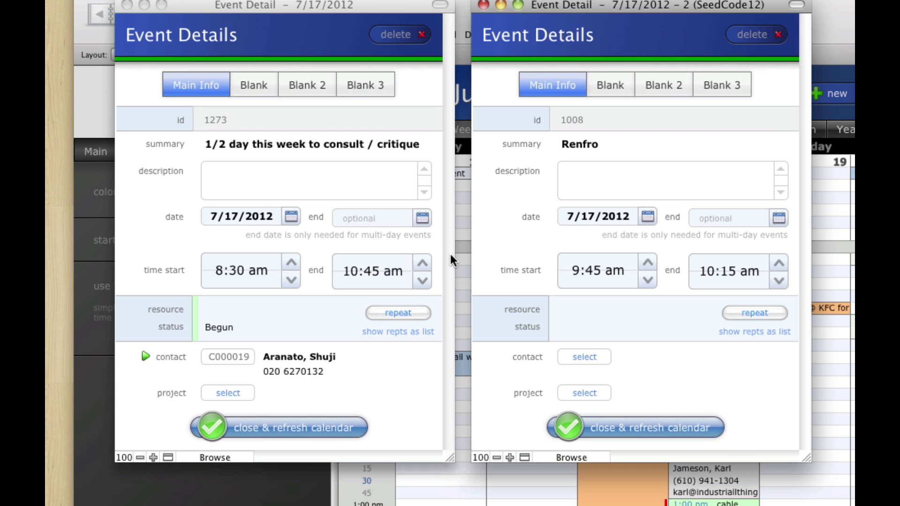
Put the Renfro detail window in Layout mode, inspect the Blank tab's setup, and return to Main Info.
key(super+l)
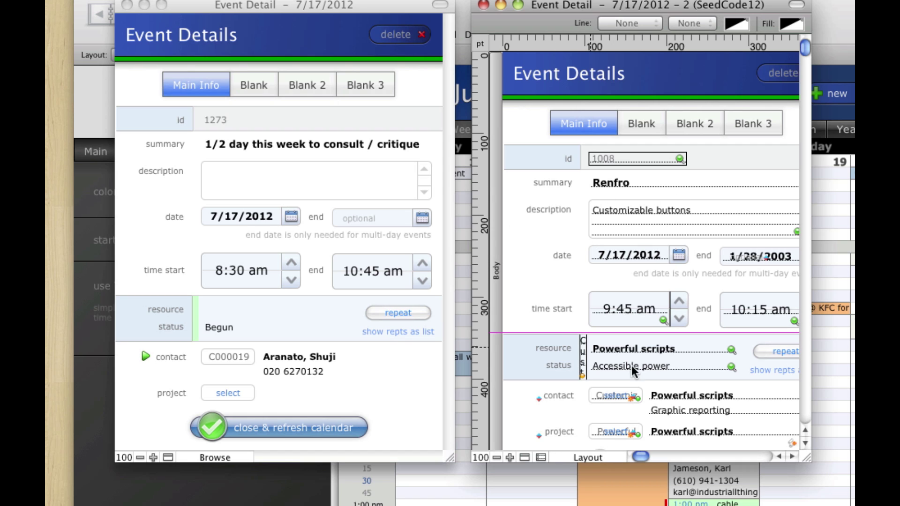
click(642, 125)
double_click(648, 117)
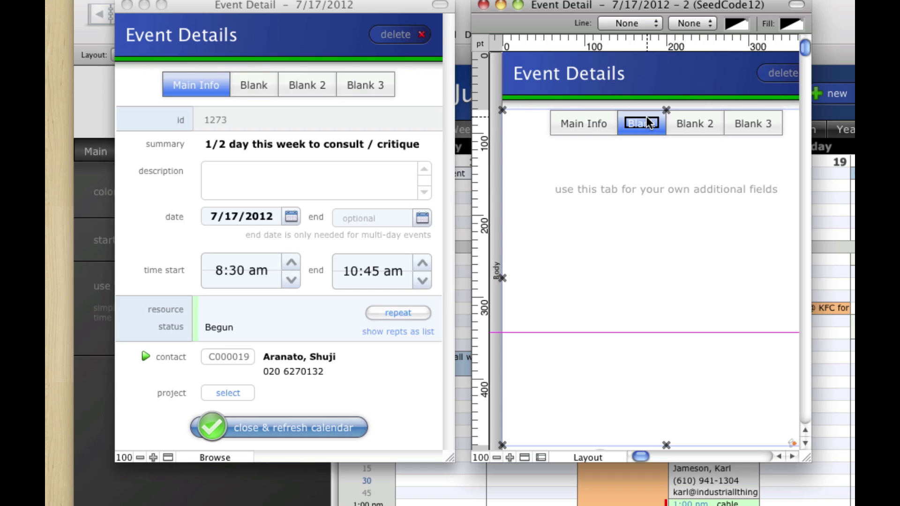
drag(364, 61, 690, 142)
click(680, 386)
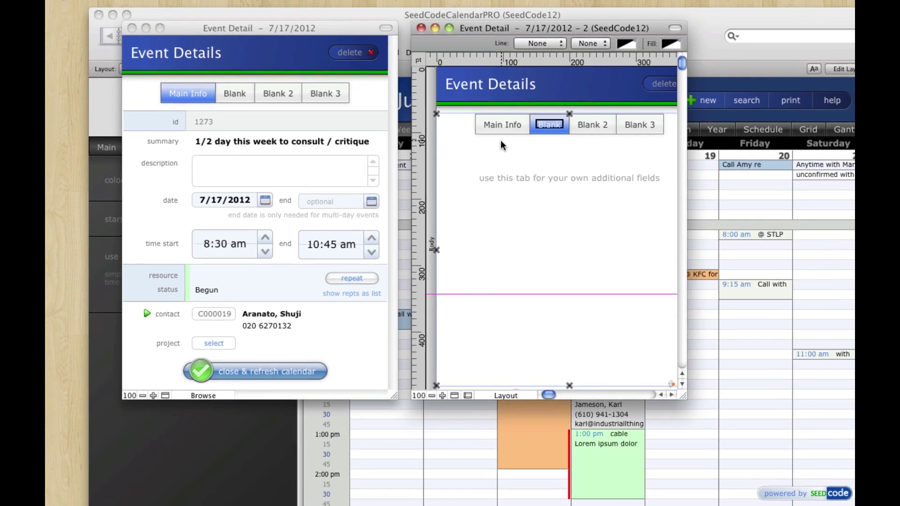
click(500, 127)
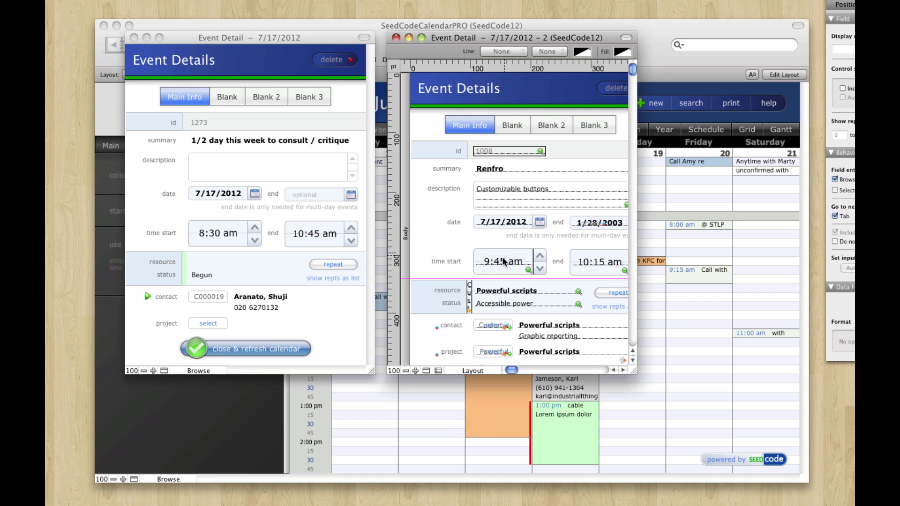
Assign a contact to the Renfro event in Browse mode, refresh, and close the other event window.
key(super+b)
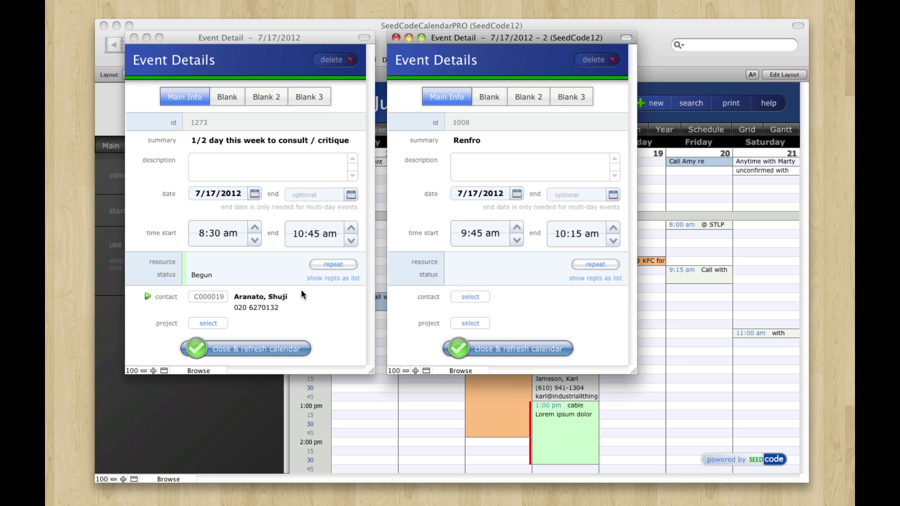
click(470, 297)
click(498, 433)
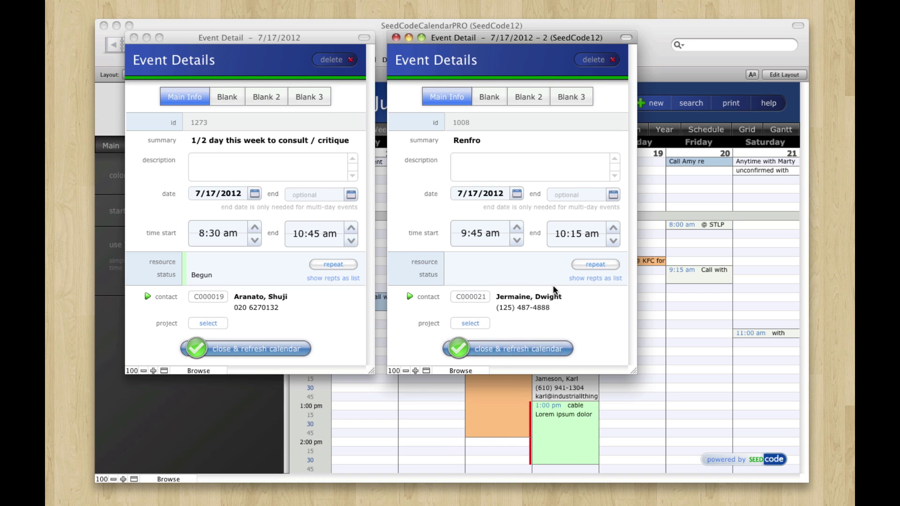
click(410, 297)
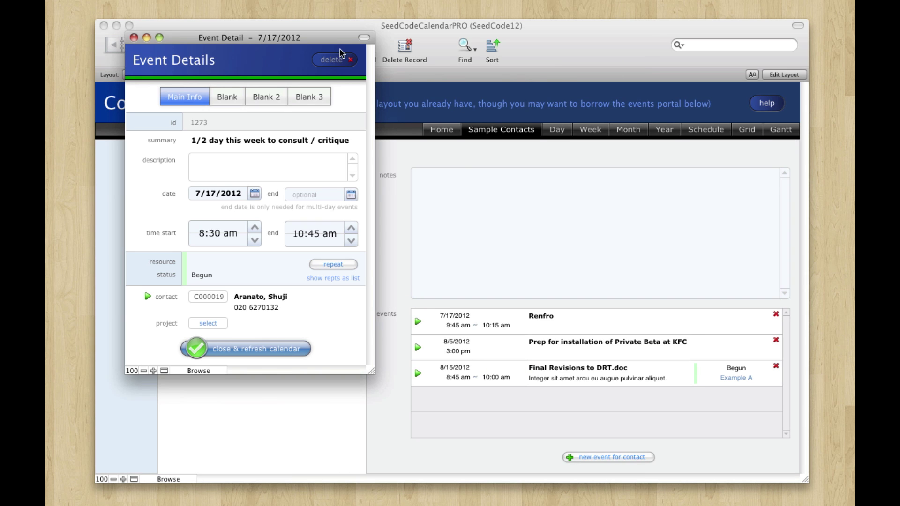
drag(332, 42, 216, 220)
click(241, 217)
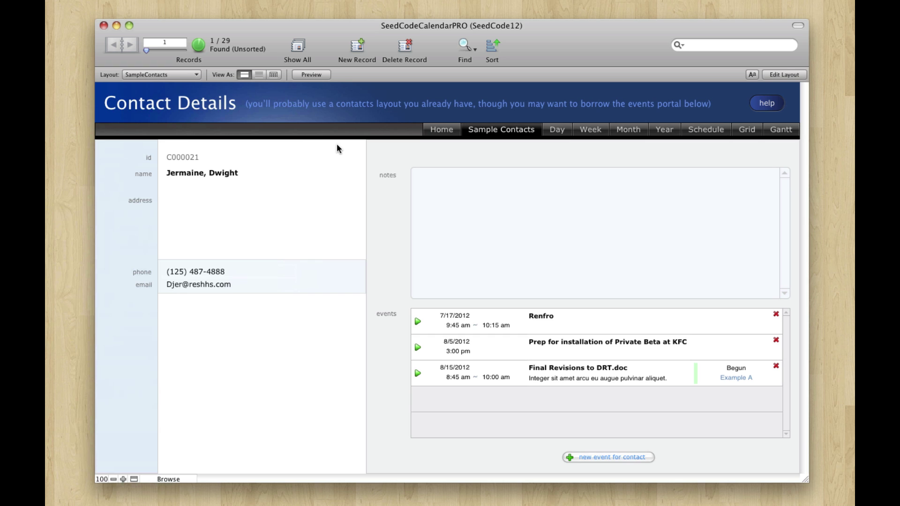
Return to the week of July 17 and enlarge the all-day area to show every Wednesday event.
click(584, 132)
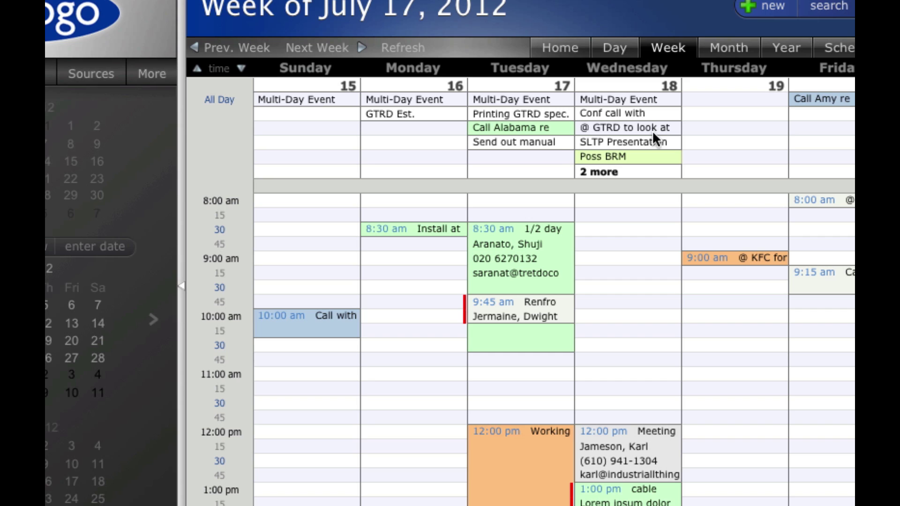
drag(287, 180, 312, 220)
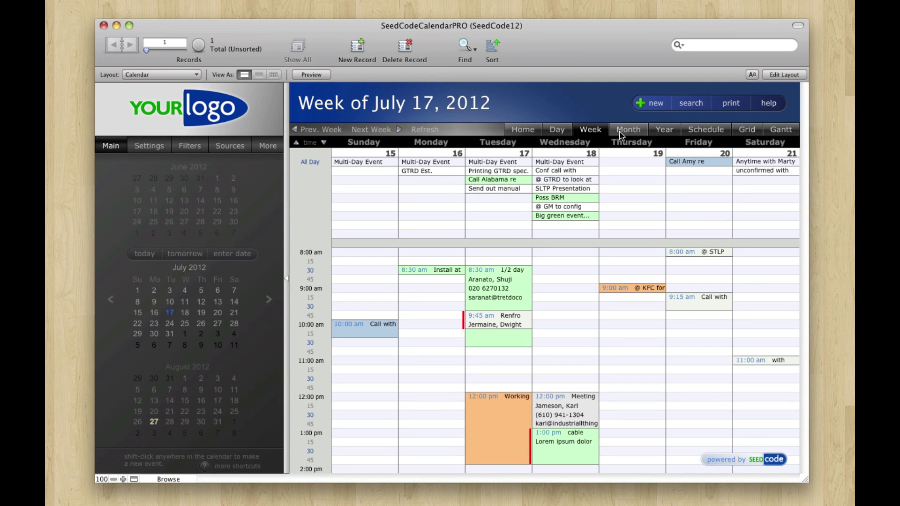
click(621, 134)
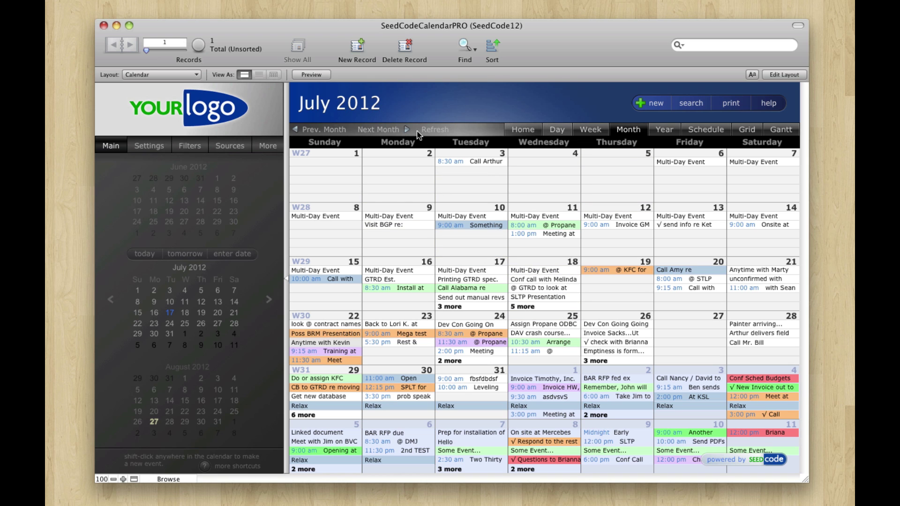
click(389, 131)
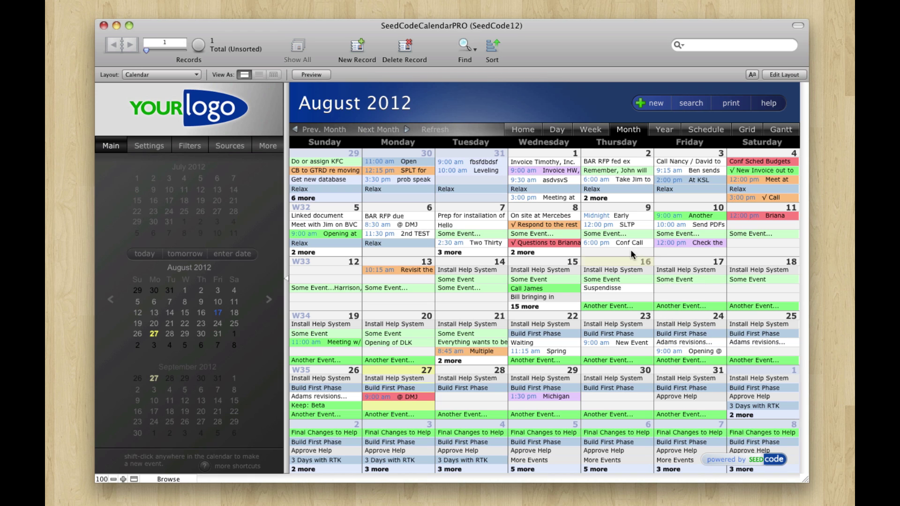
key(super+shift+d)
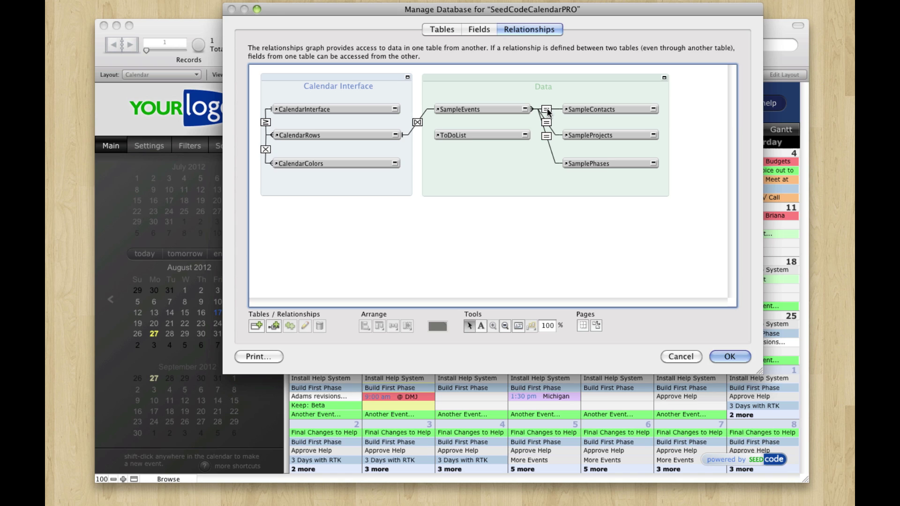
double_click(417, 123)
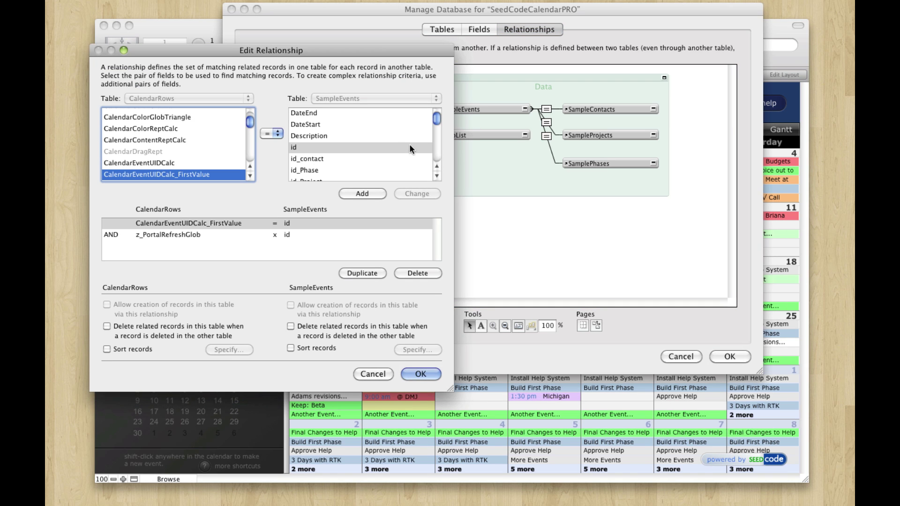
click(387, 373)
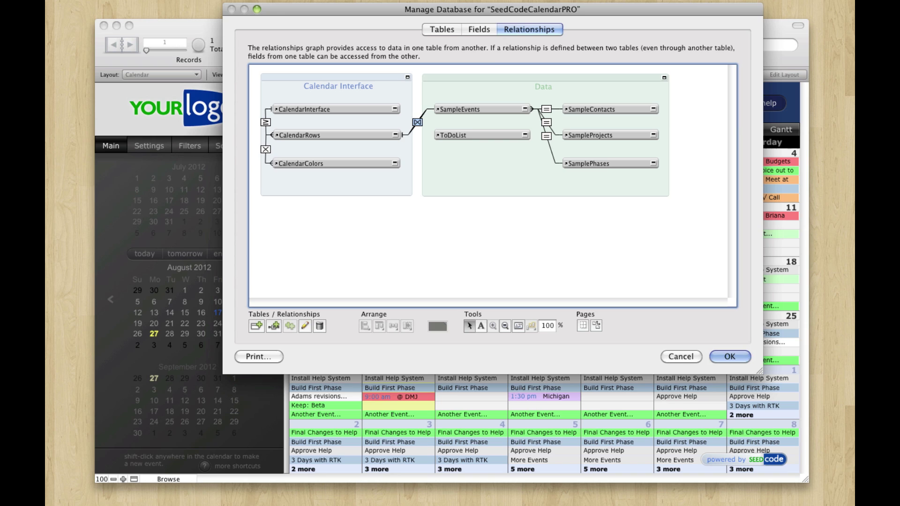
drag(426, 231, 260, 86)
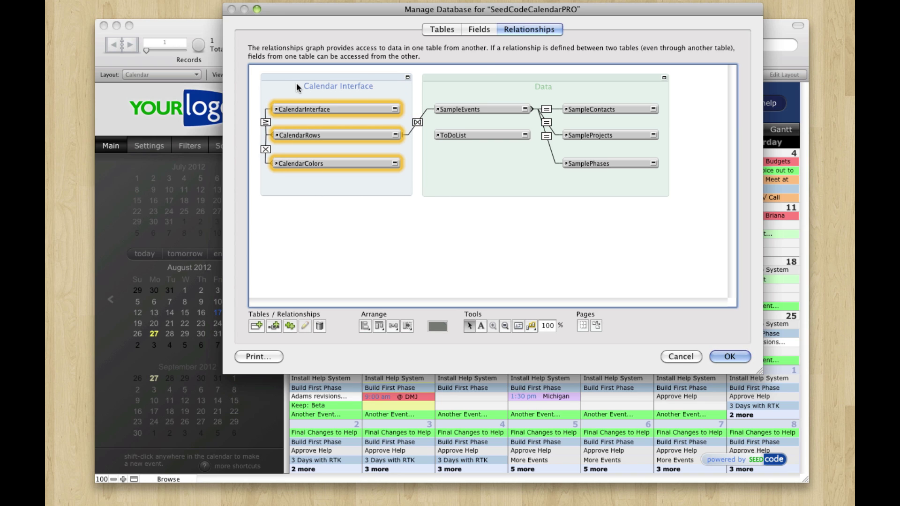
click(479, 110)
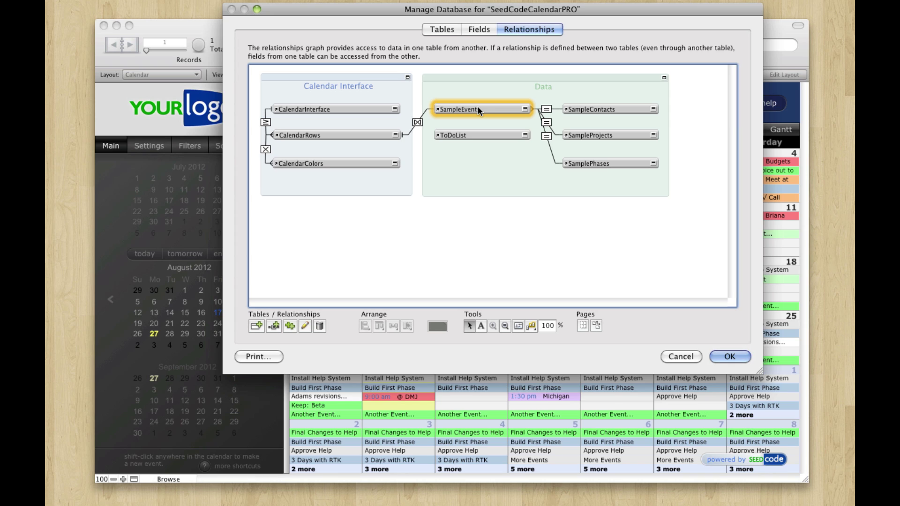
click(481, 135)
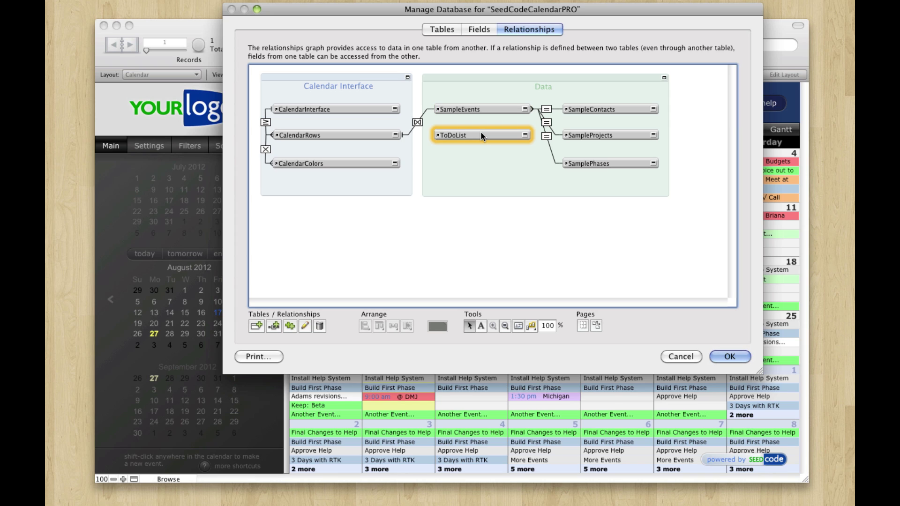
drag(699, 205, 523, 69)
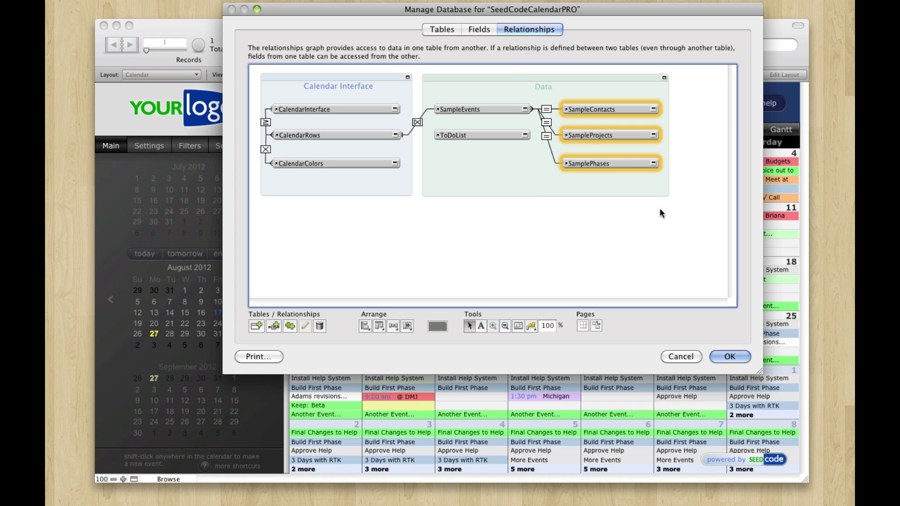
click(687, 354)
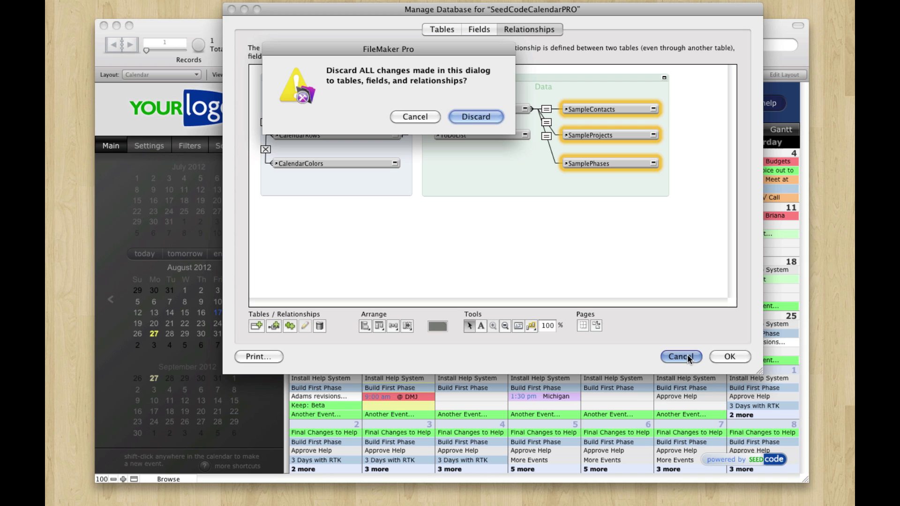
Discard the database definition changes and open Wednesday, Aug 15, 2012 in Day view.
click(467, 120)
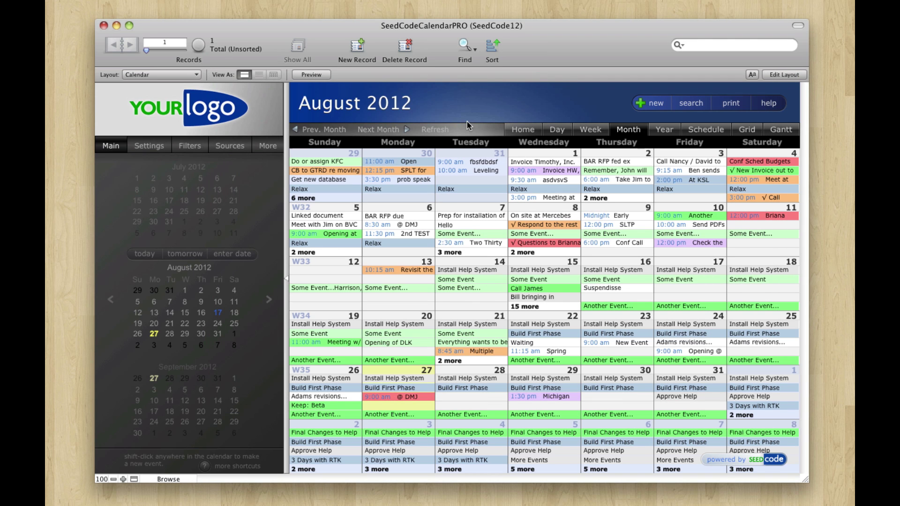
click(560, 260)
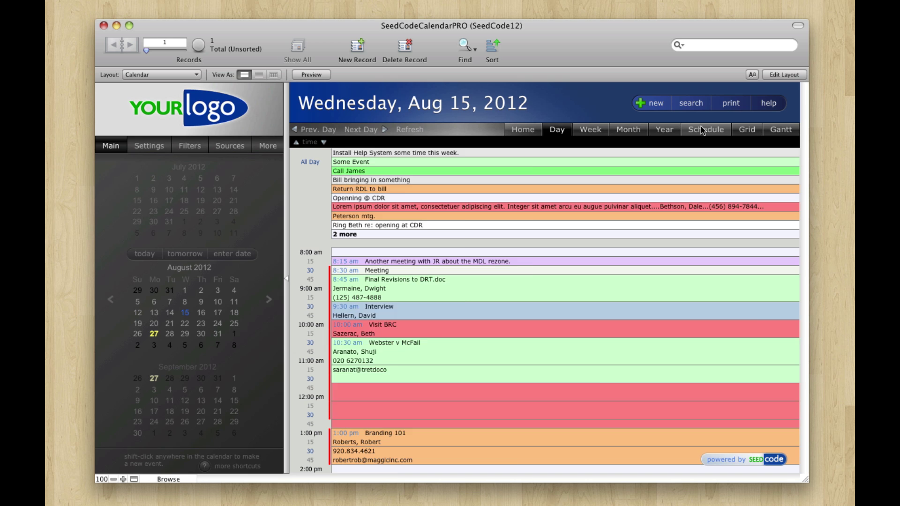
Show Aug 15 as per-resource columns such as Example A and Dr. Smith, and try dragging an event.
click(703, 130)
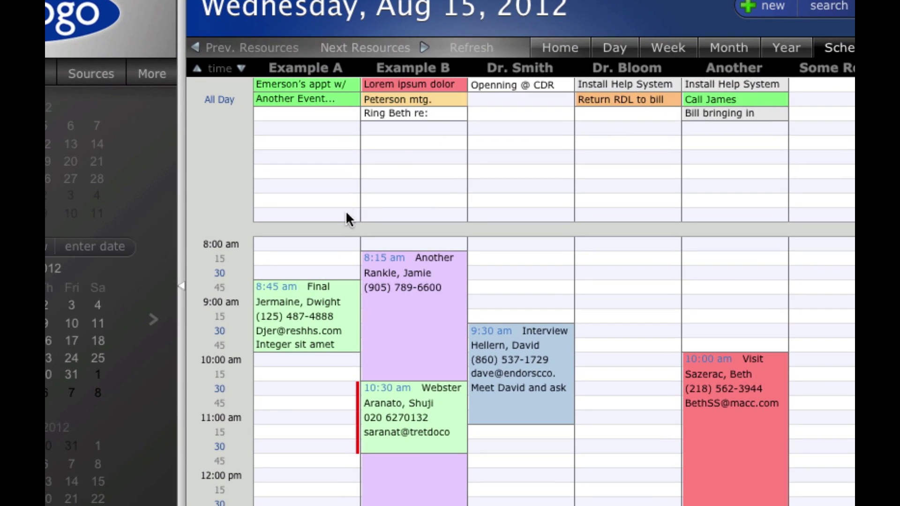
drag(323, 225, 317, 162)
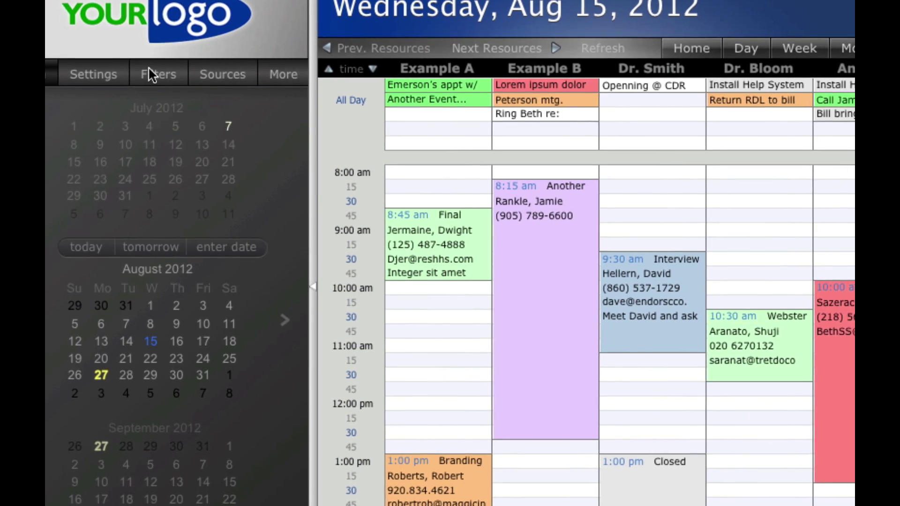
Add a status filter that omits Waiting events, hiding the 9:30 Interview.
click(151, 74)
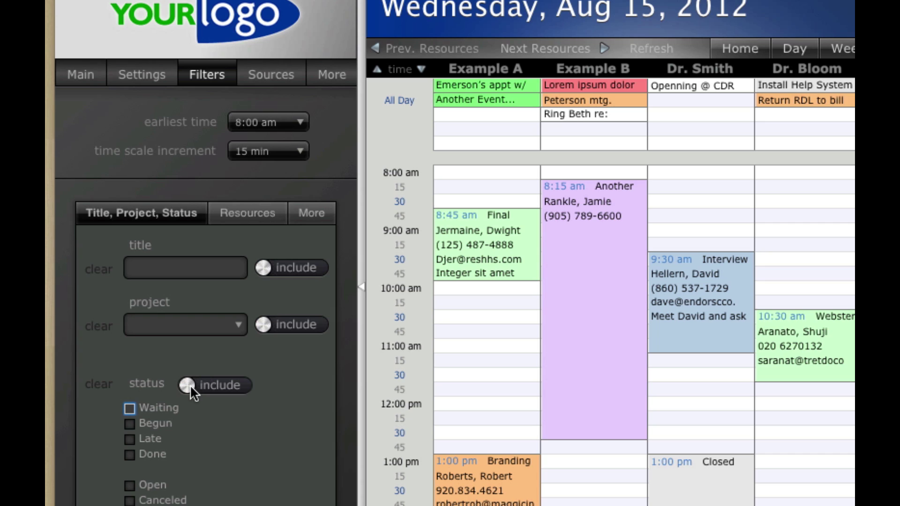
key(space)
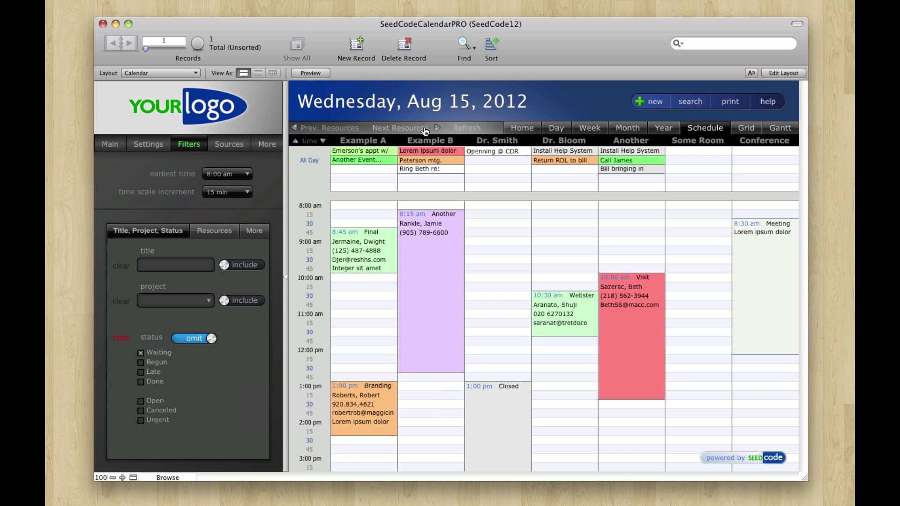
Preview the Grid view, then set the Schedule view's time scale increment to 10 min.
click(745, 128)
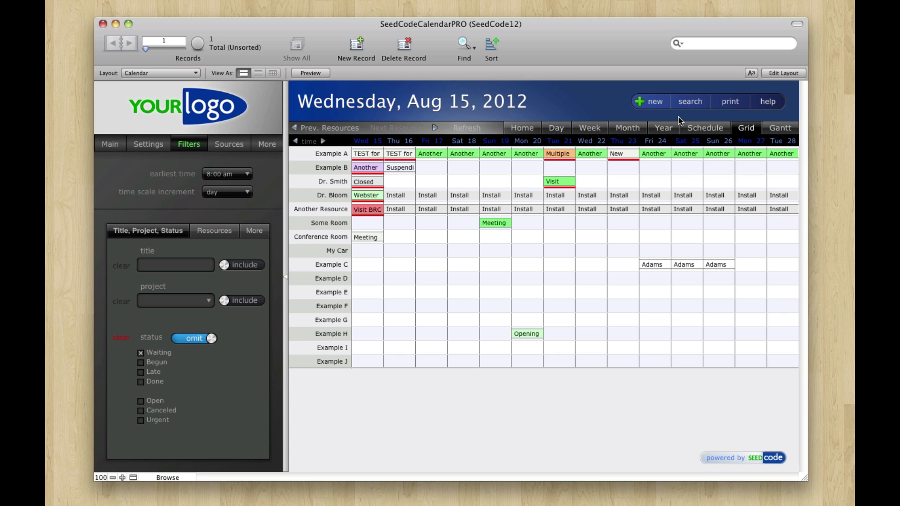
click(688, 129)
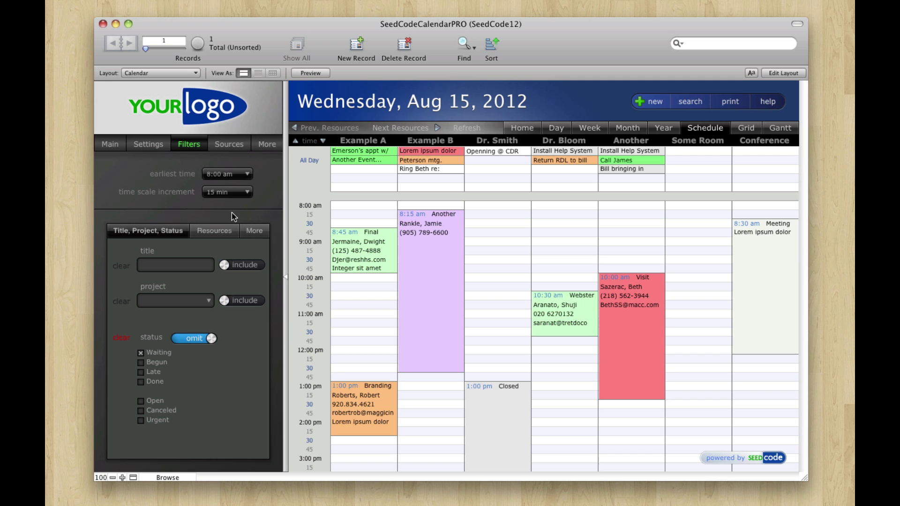
click(229, 192)
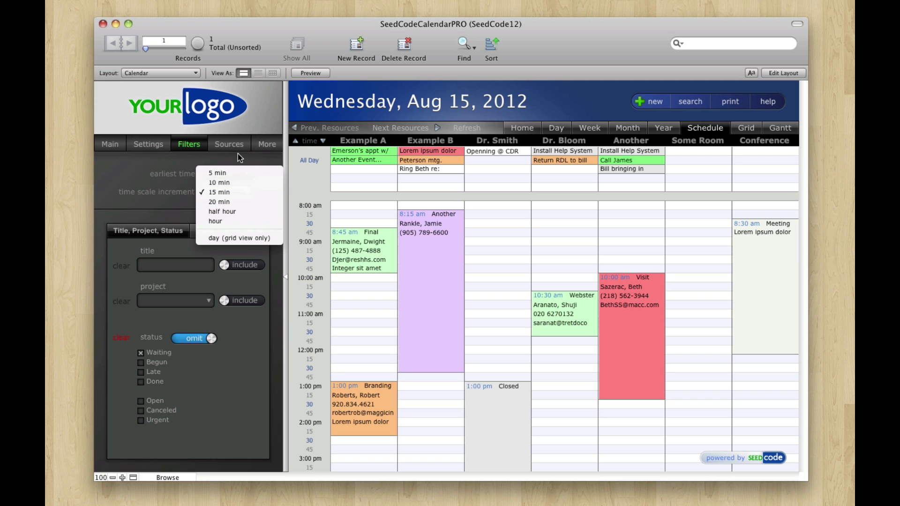
click(231, 184)
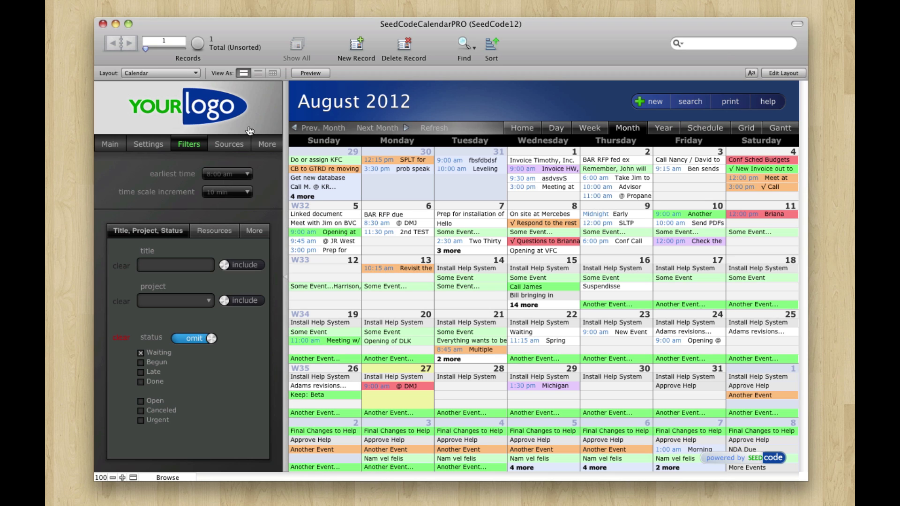
Clear the Waiting status filter, switch to the Calendar - no Side Menu layout, and move the window top-left.
click(196, 151)
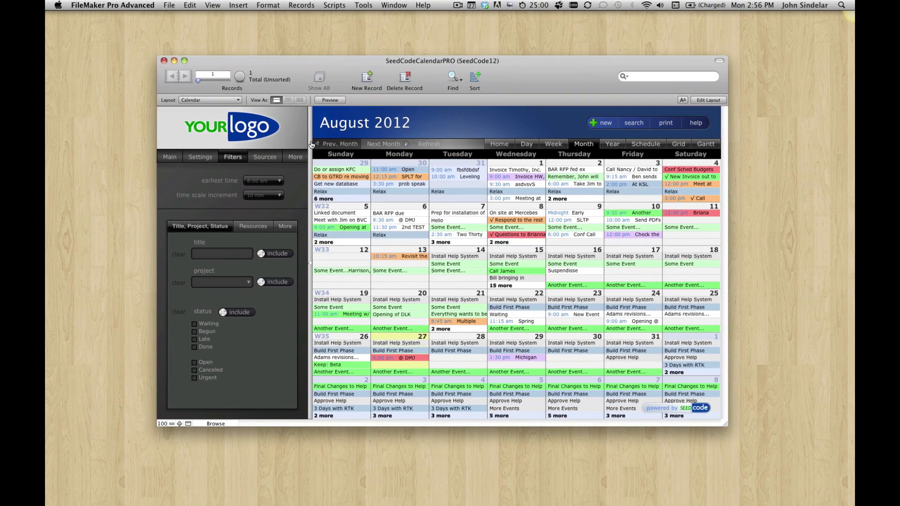
click(312, 145)
click(309, 143)
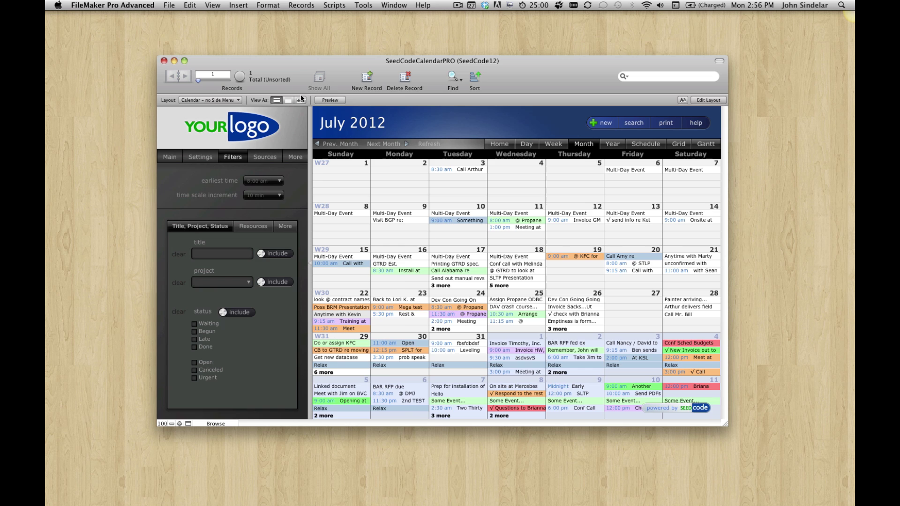
drag(296, 68, 188, 29)
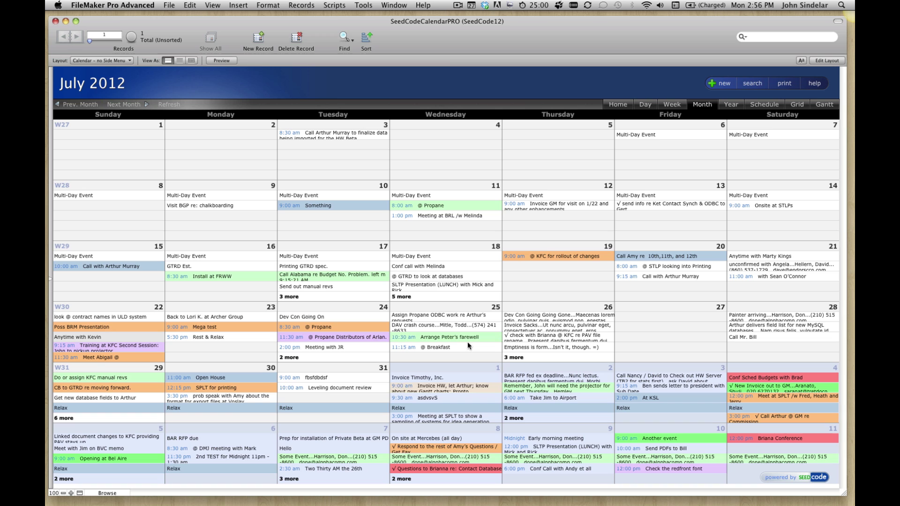
Link a contact to the July 17 'Call Alabama re Budget' event and refresh the calendar.
click(367, 277)
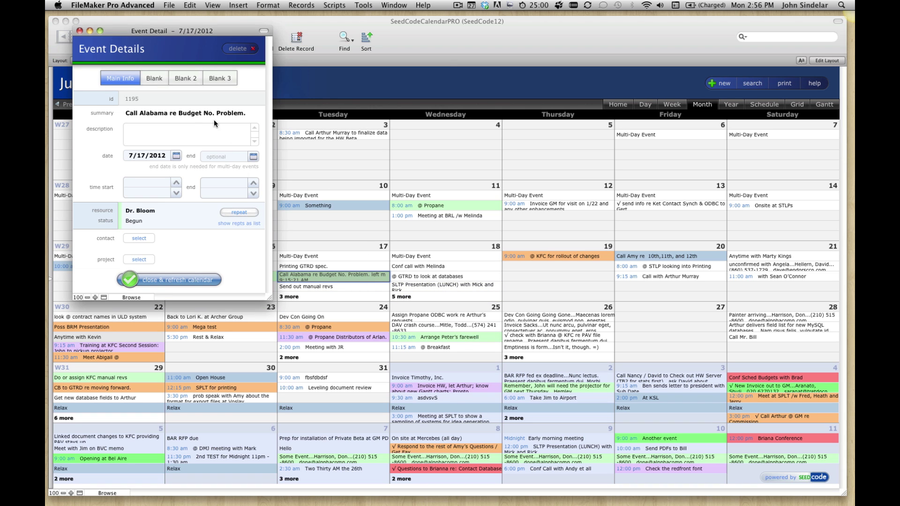
click(140, 239)
click(157, 341)
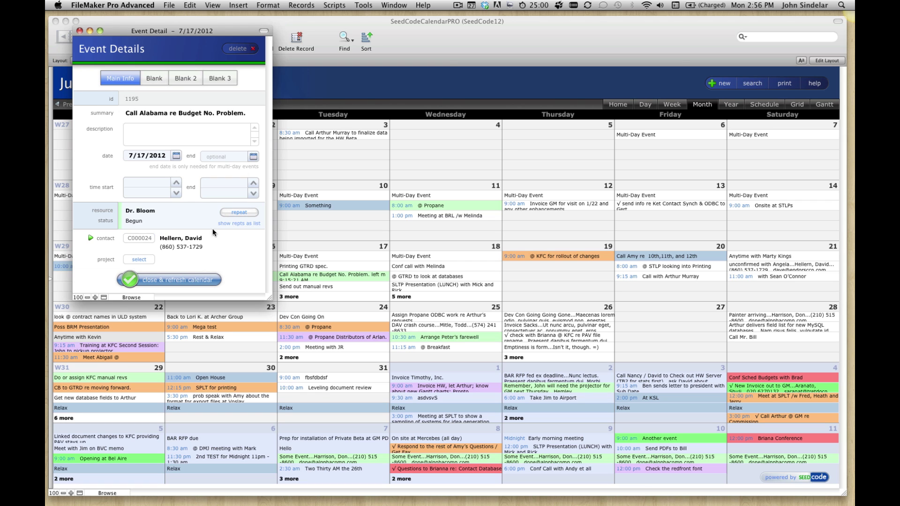
click(218, 279)
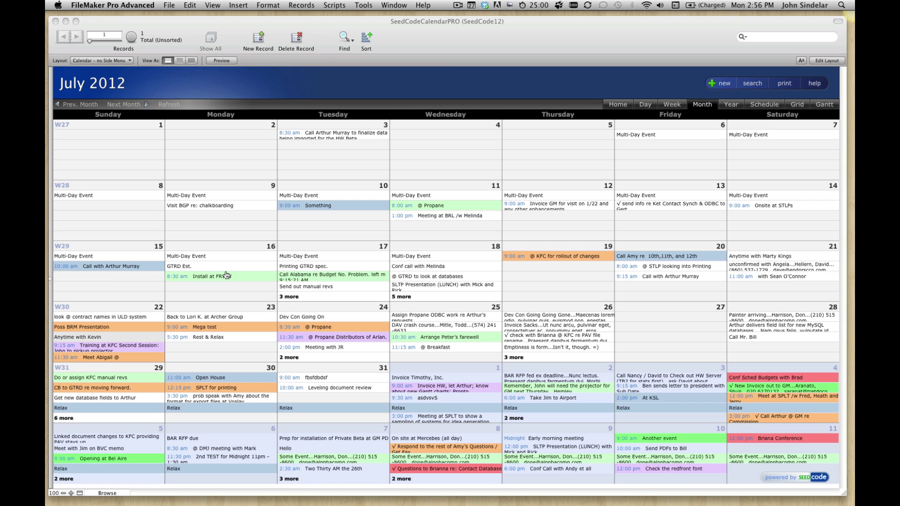